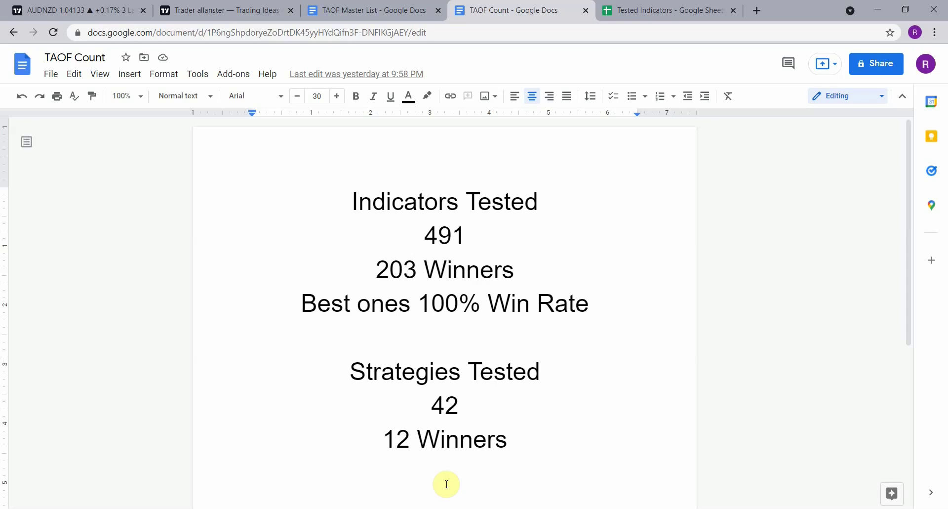
Switch to the AUDNZD daily chart in TradingView and advance the bar replay to about 11 January 2018.
left_click(30, 10)
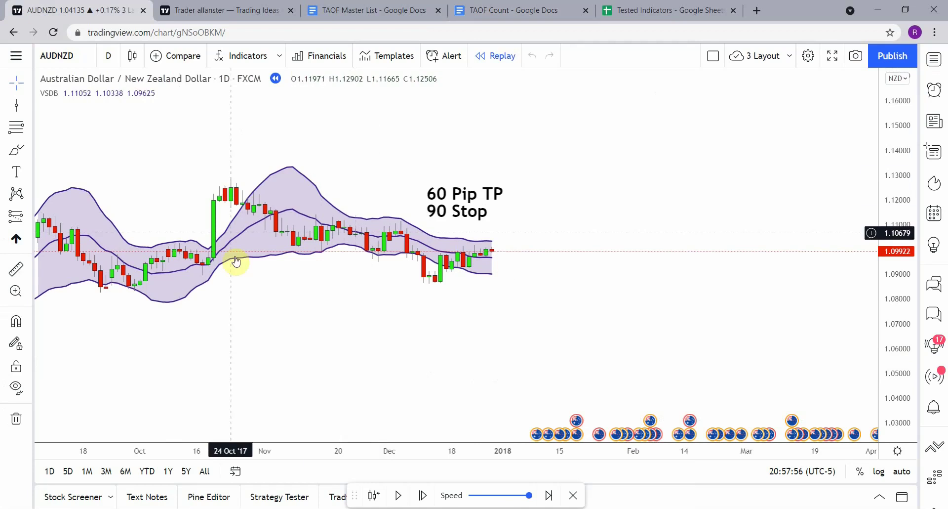
left_click_drag(427, 324, 431, 334)
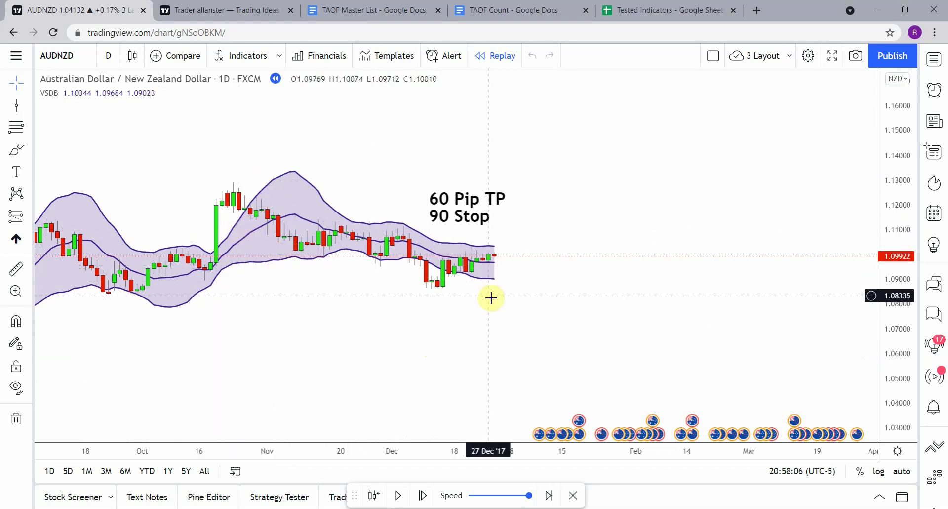
left_click_drag(281, 324, 356, 331)
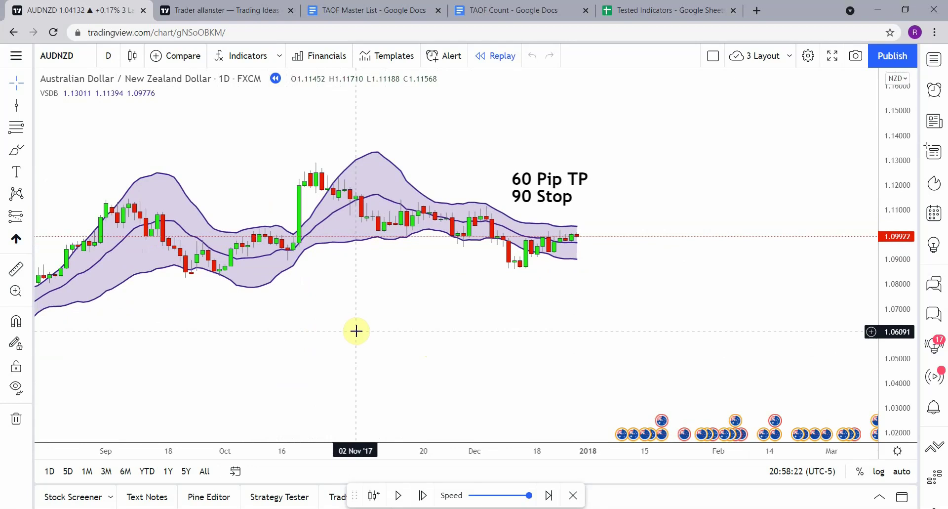
left_click_drag(444, 354, 393, 365)
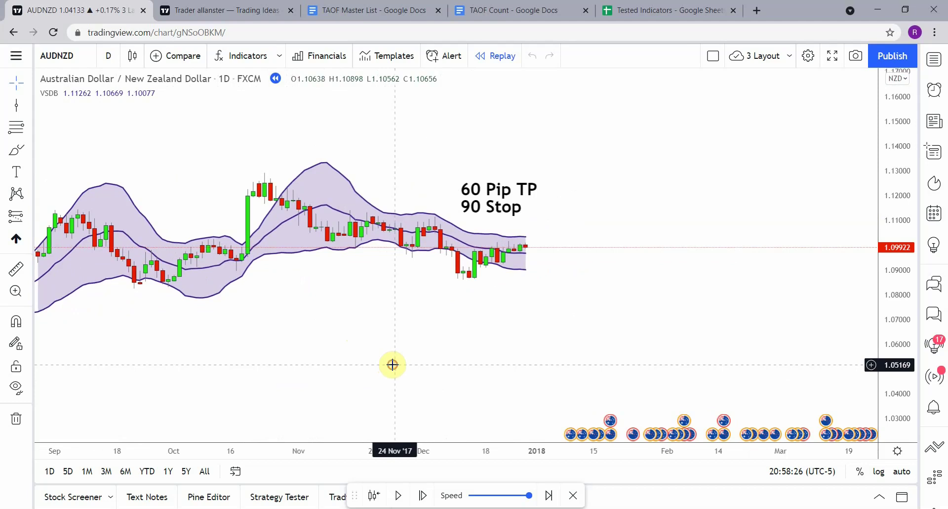
left_click_drag(360, 326, 429, 327)
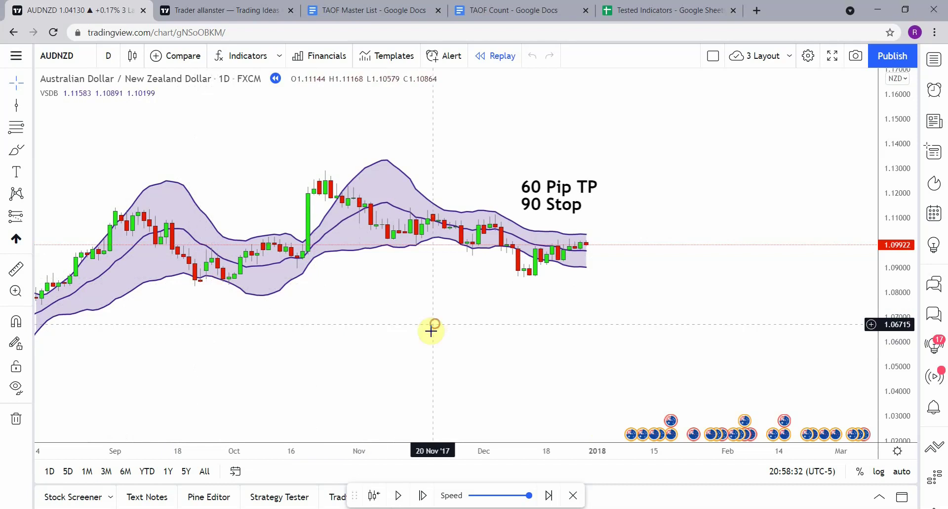
left_click_drag(431, 331, 229, 339)
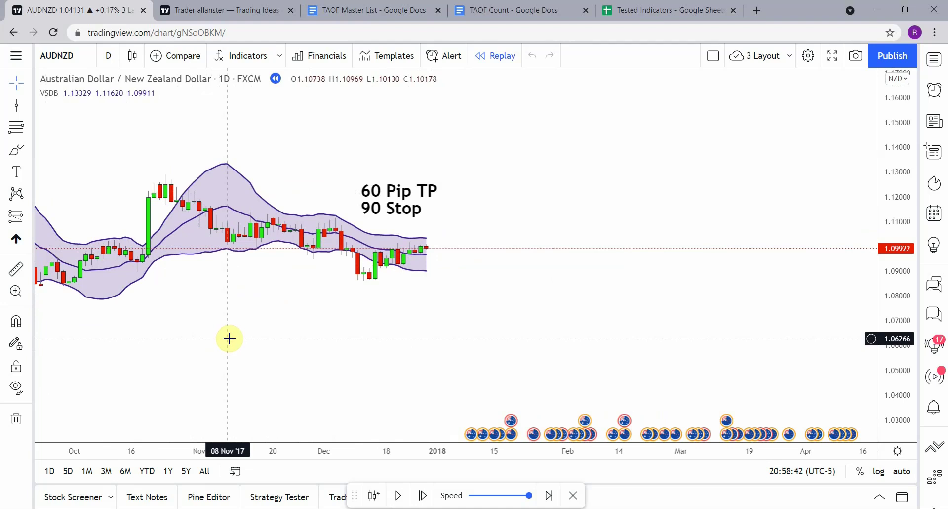
left_click(423, 495)
left_click(423, 495)
left_click(423, 495)
left_click(423, 495)
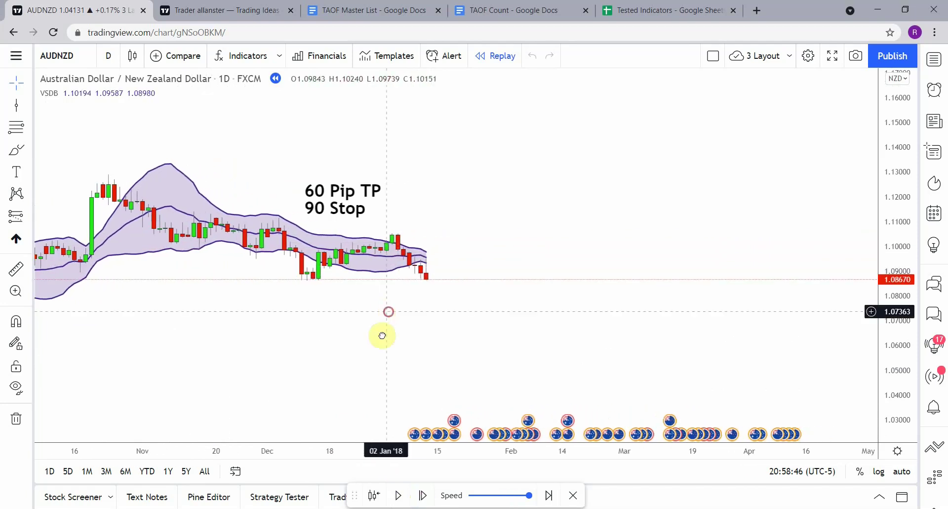
Mark the 3 January 2018 candle with a vertical line and colour the line red.
left_click_drag(382, 335, 380, 371)
left_click(16, 104)
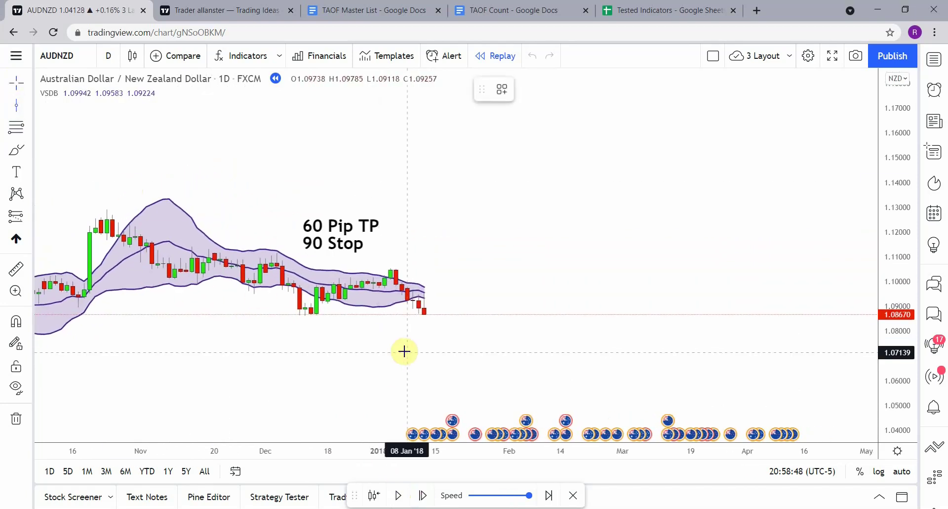
left_click(389, 348)
left_click_drag(322, 345, 316, 318)
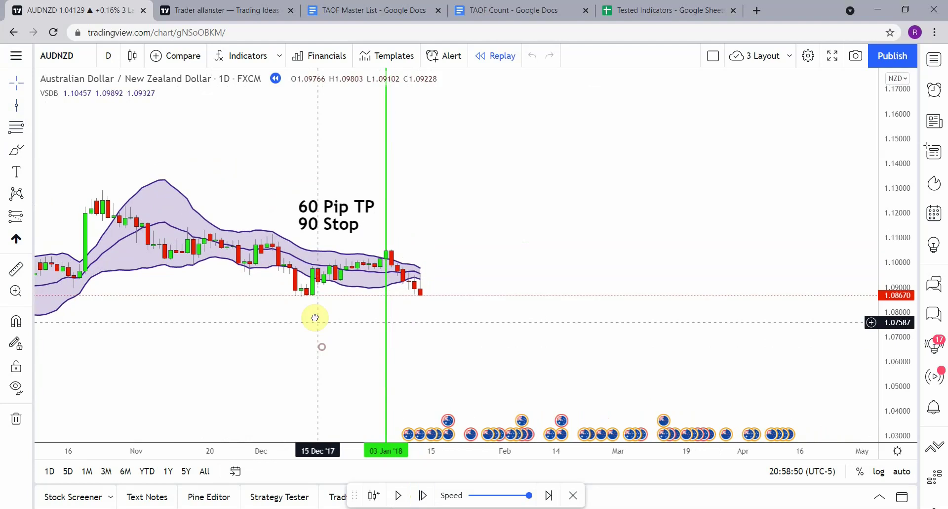
left_click(384, 354)
left_click(525, 89)
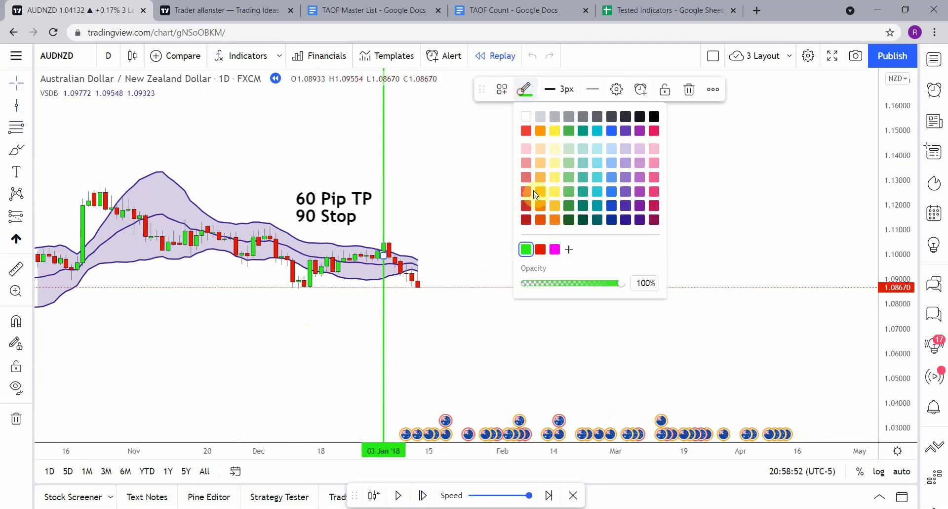
left_click(540, 249)
left_click(468, 304)
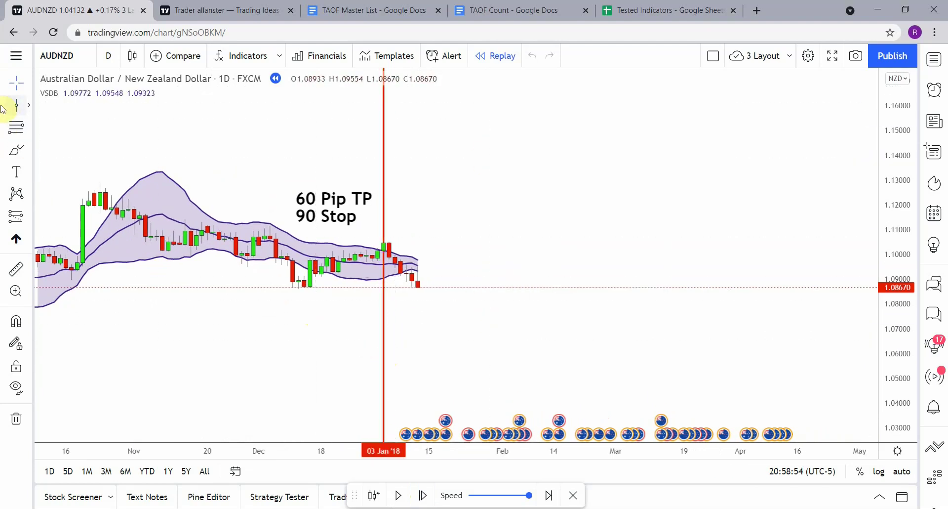
Mark the 9 January 2018 candle with a vertical line and colour the line green.
left_click(11, 106)
left_click(407, 375)
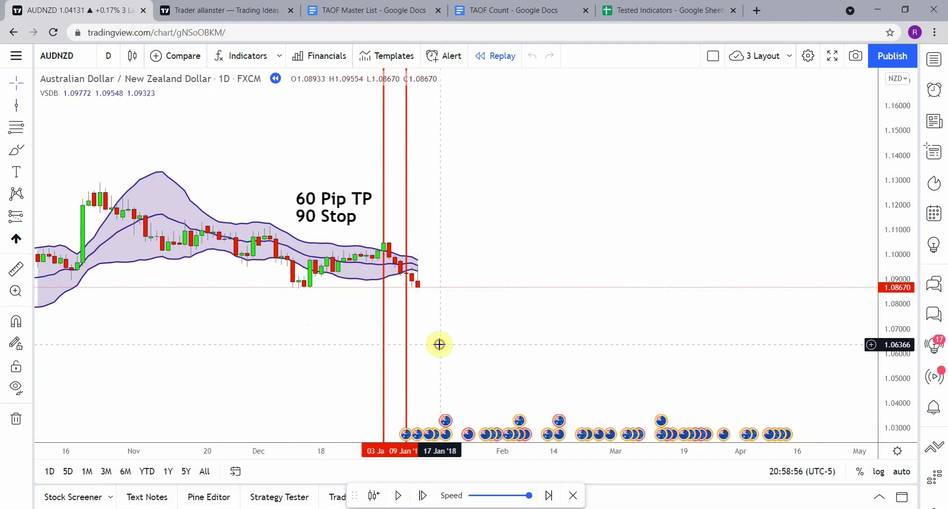
left_click_drag(438, 343, 424, 326)
left_click(409, 349)
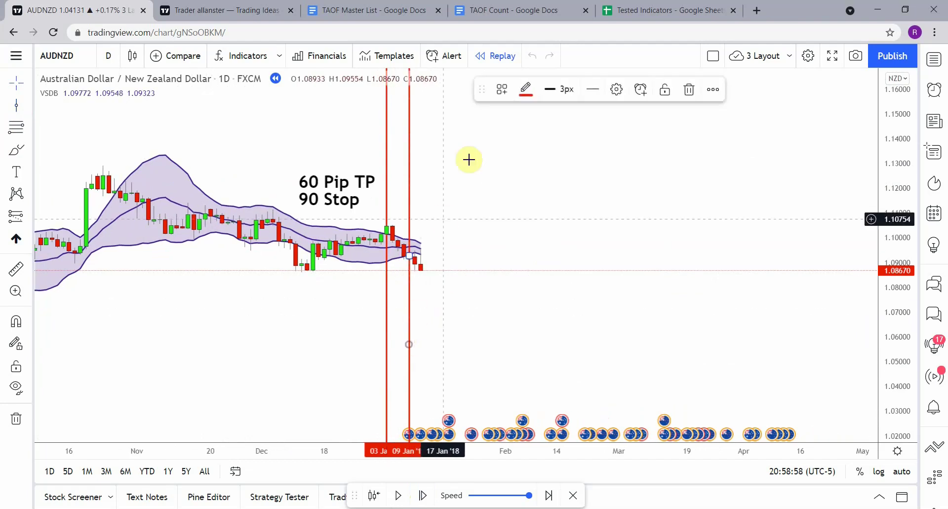
left_click(524, 89)
left_click(526, 250)
left_click(434, 322)
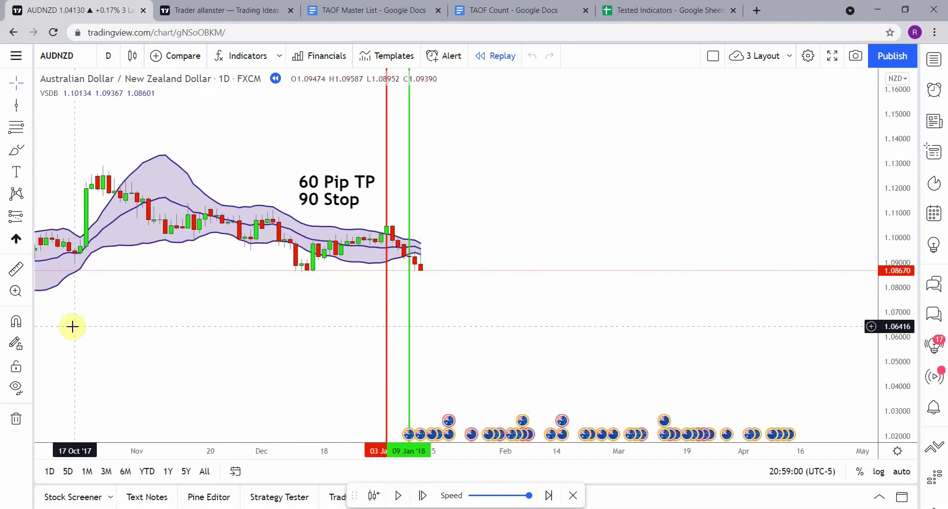
Measure the 60-pip target below the 9 January close and advance the replay to 24 January 2018.
left_click(440, 255)
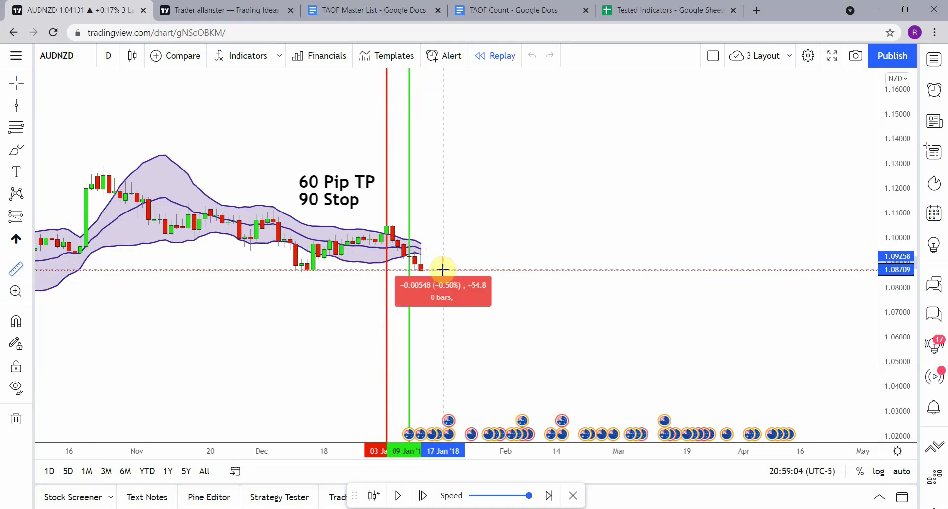
left_click(519, 349)
left_click(422, 495)
left_click(422, 495)
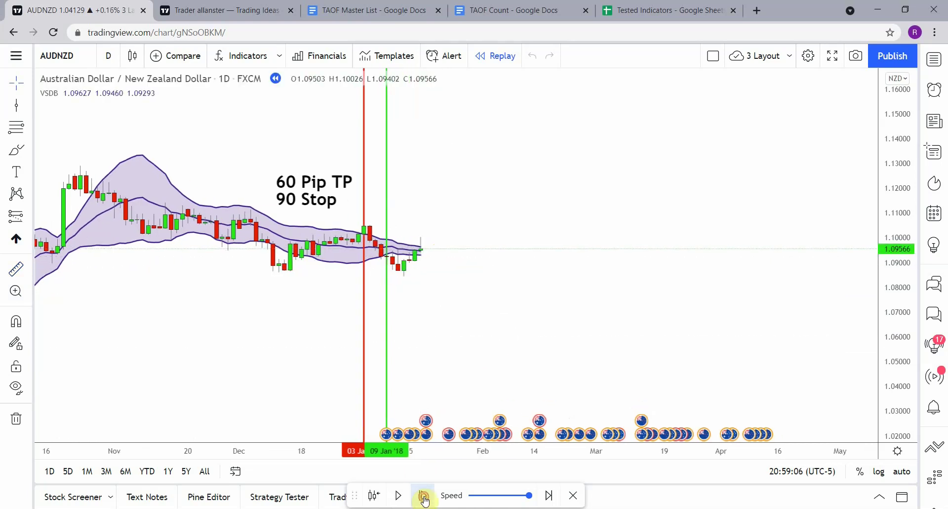
left_click(423, 495)
left_click(423, 495)
left_click(423, 495)
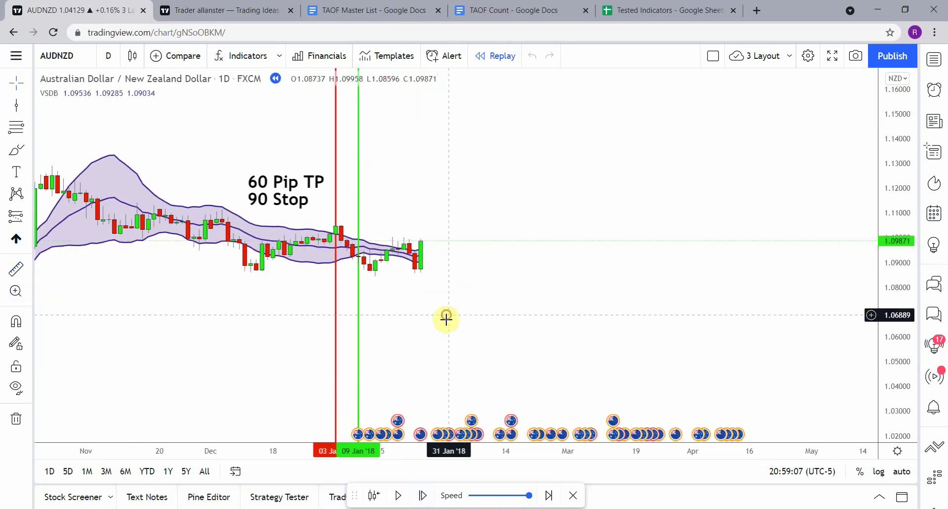
Measure the price drop from the 9 January close down to the following candles' lows.
left_click(12, 273)
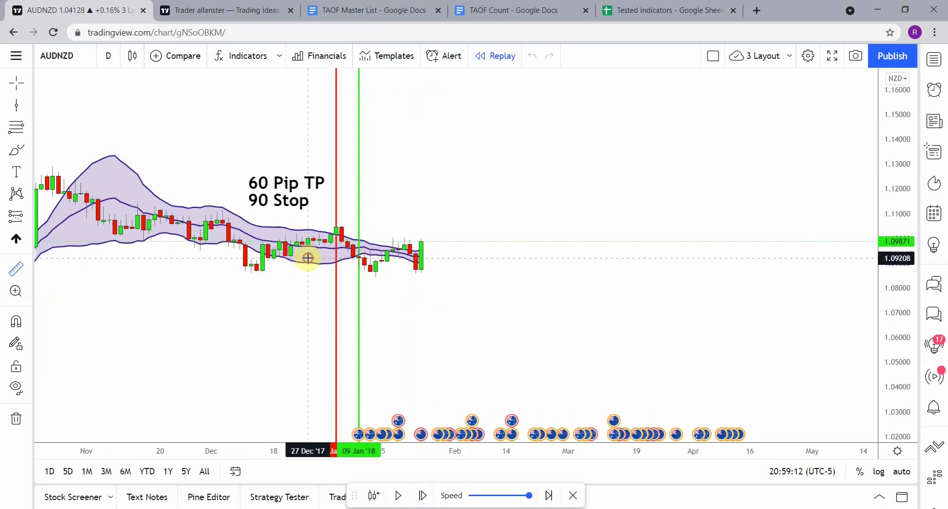
left_click_drag(308, 257, 311, 274)
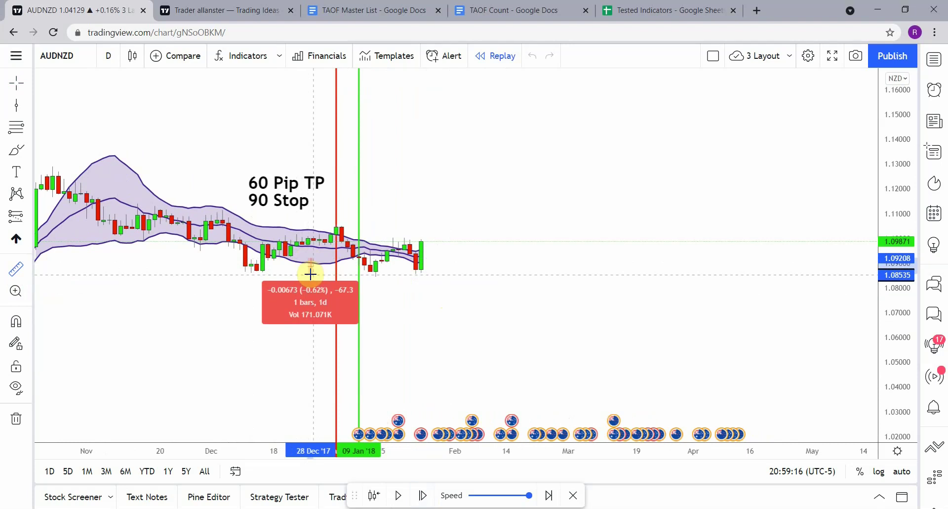
left_click(381, 302)
left_click_drag(378, 309, 376, 313)
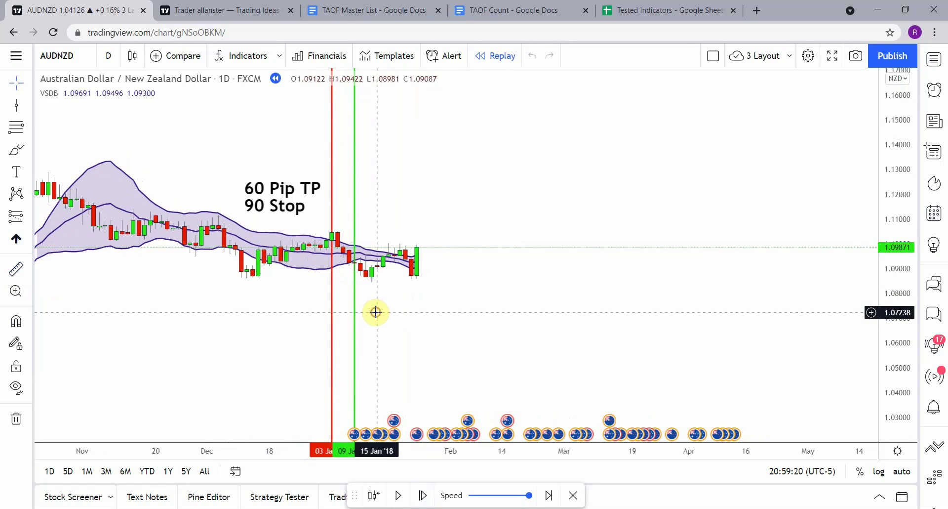
Mark the 19 January 2018 candle with a green vertical line.
left_click(16, 105)
left_click(398, 295)
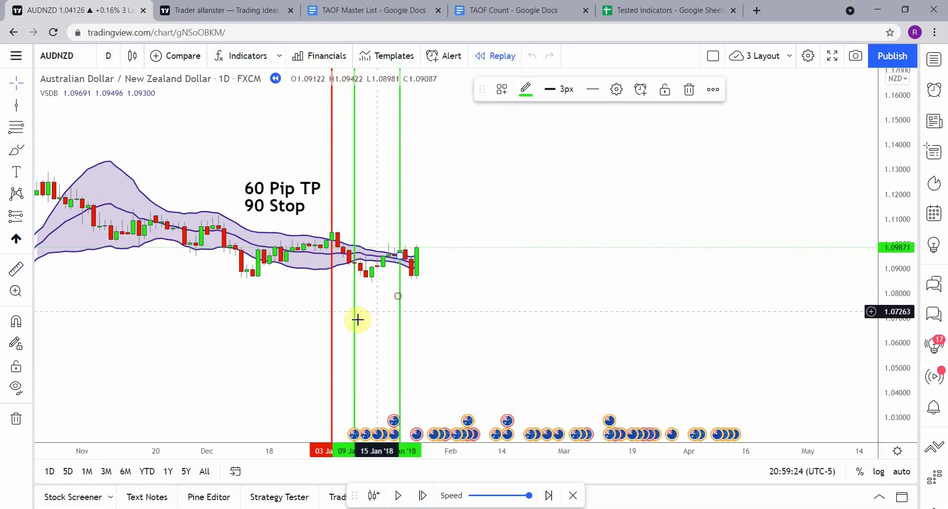
left_click(405, 322)
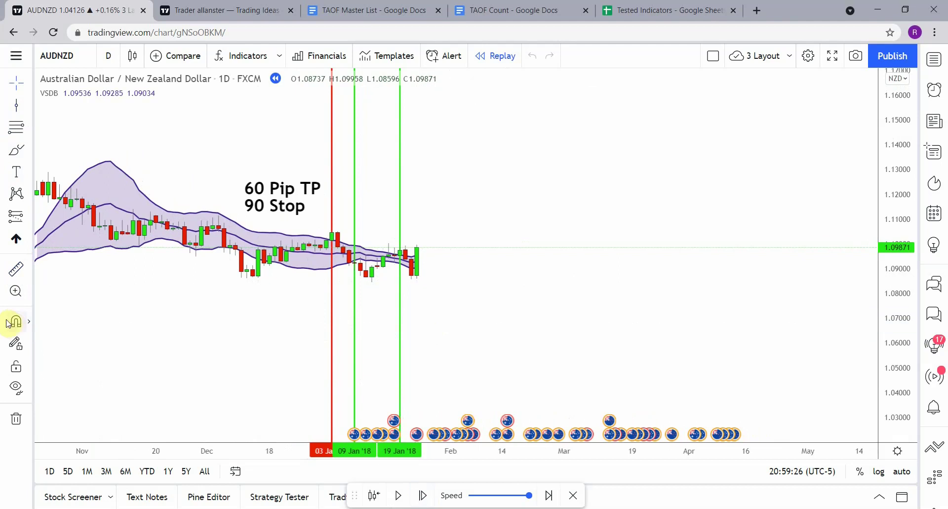
Measure the 90-pip stop distance below the 19 January candle's close.
left_click(13, 269)
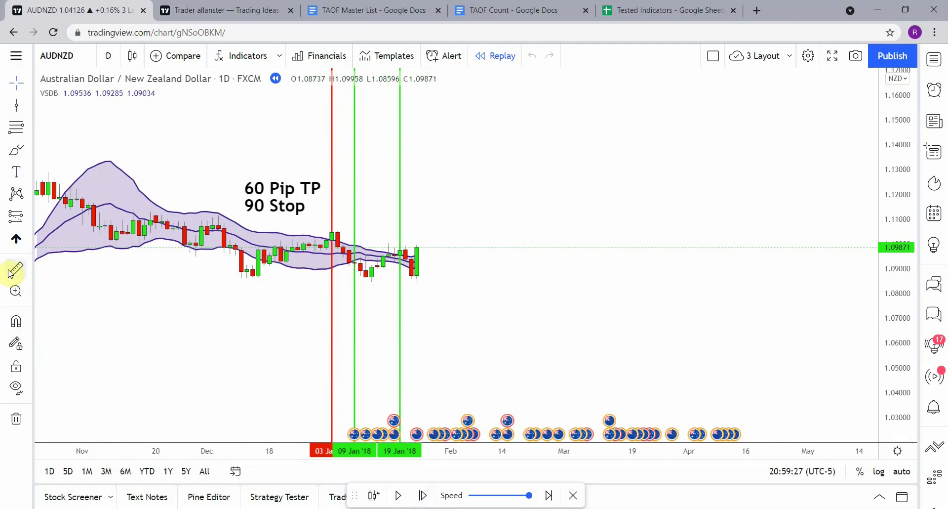
left_click(383, 250)
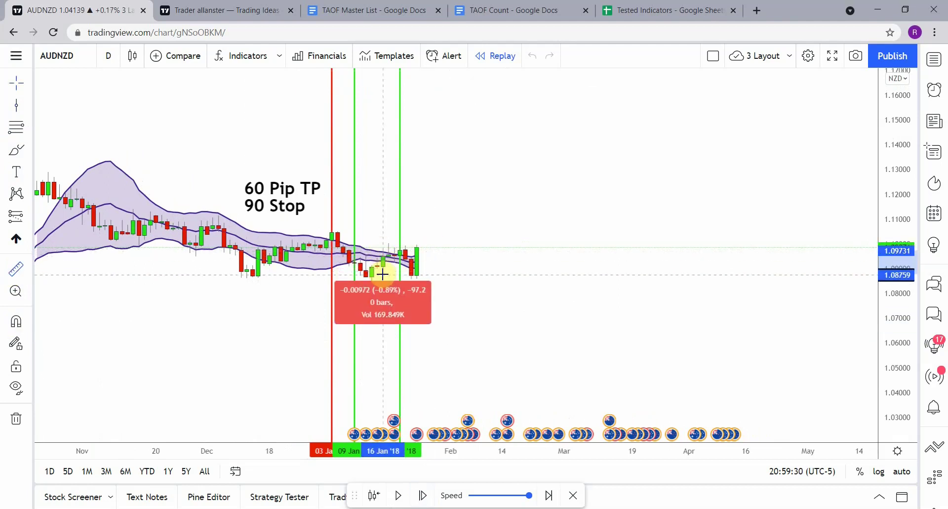
left_click(383, 273)
left_click(444, 281)
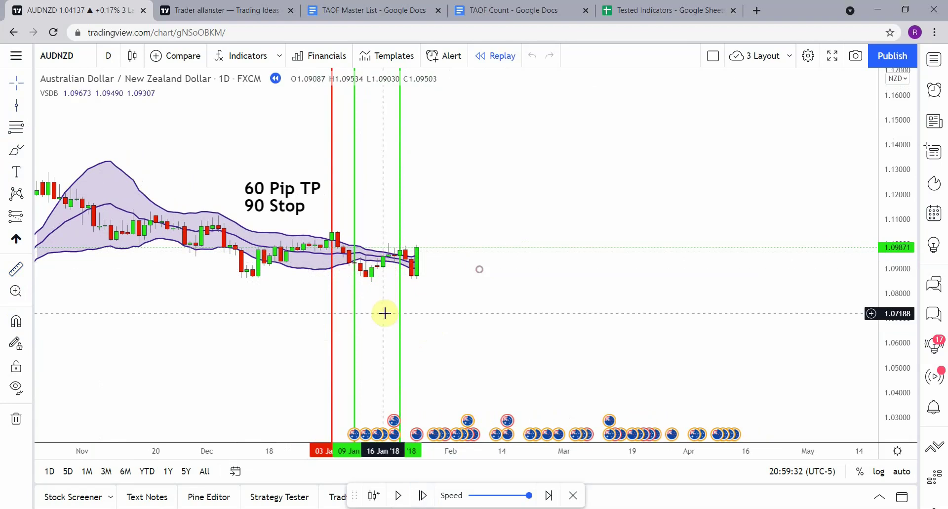
Change the vertical line on 19 January 2018 to red.
left_click(400, 323)
left_click(526, 89)
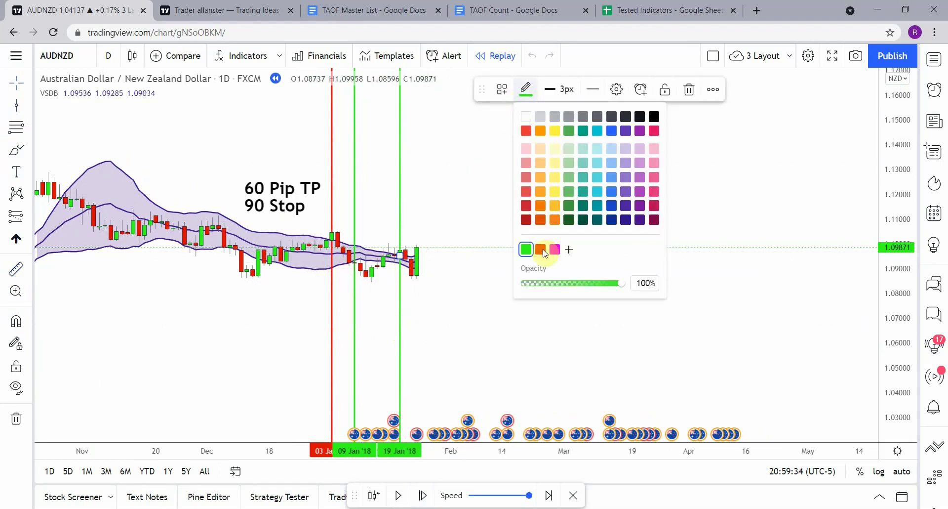
left_click(543, 252)
left_click_drag(470, 289, 484, 277)
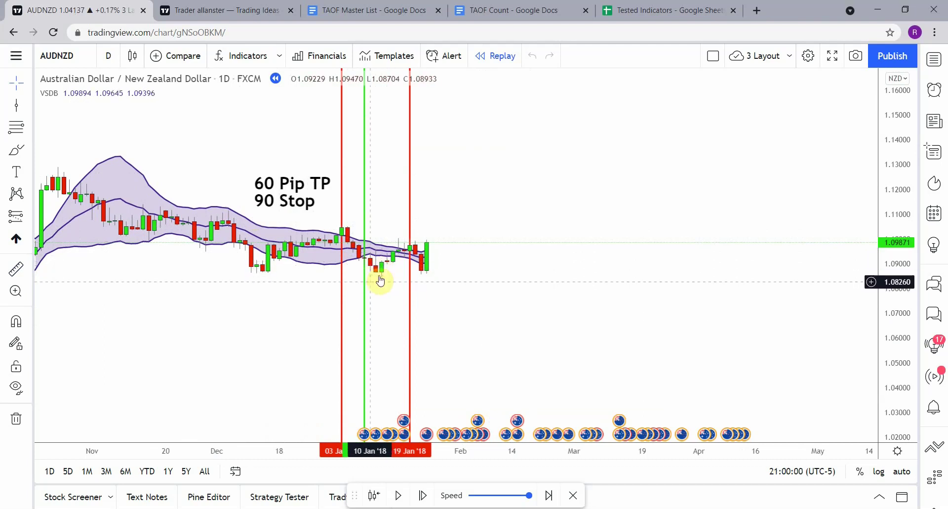
Advance the bar replay from 24 January into early February 2018.
left_click_drag(495, 313, 500, 311)
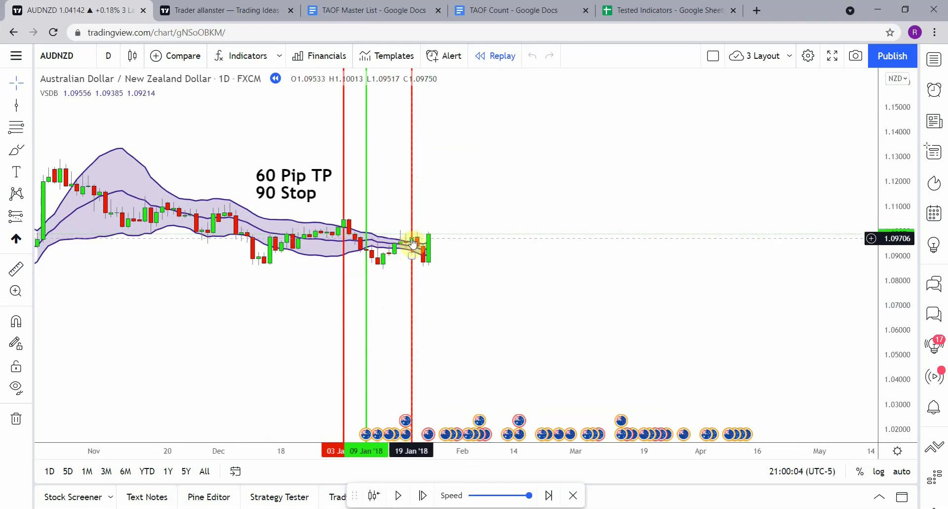
left_click_drag(458, 302, 457, 313)
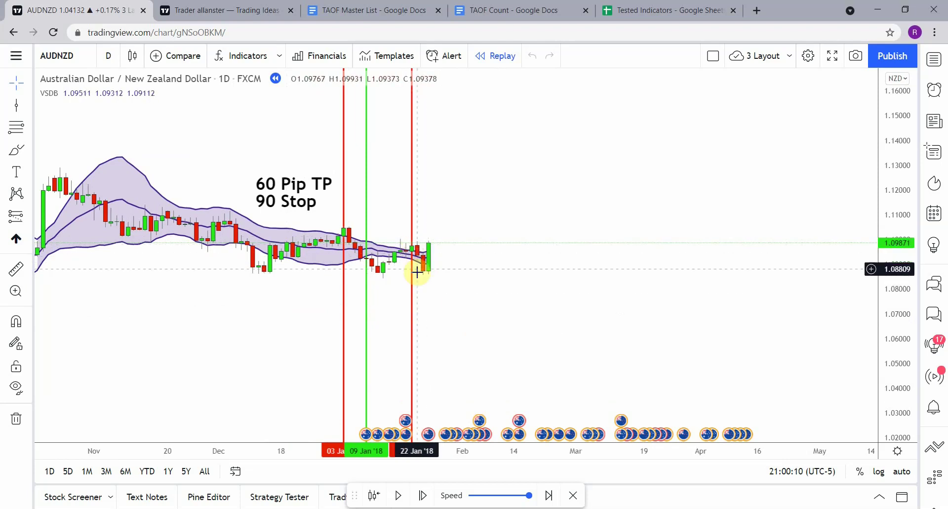
left_click_drag(453, 288, 448, 290)
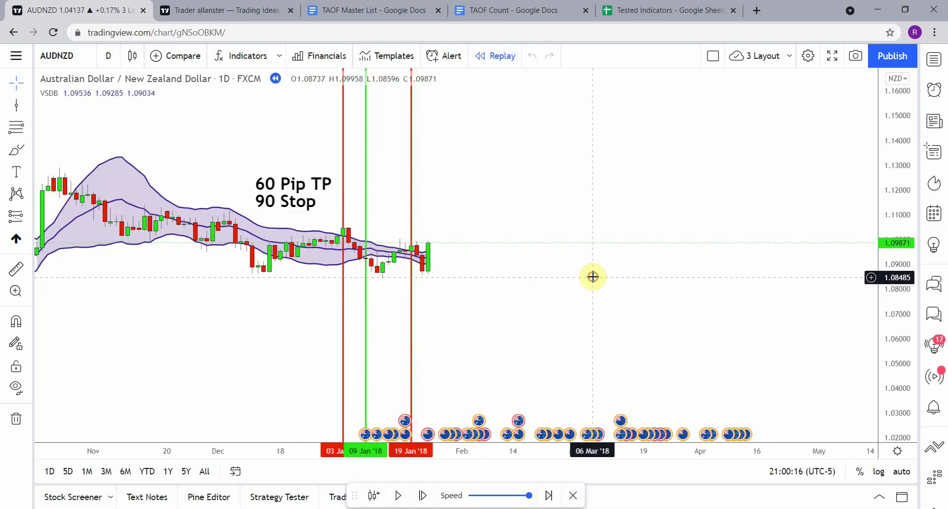
left_click_drag(592, 277, 580, 280)
left_click(424, 497)
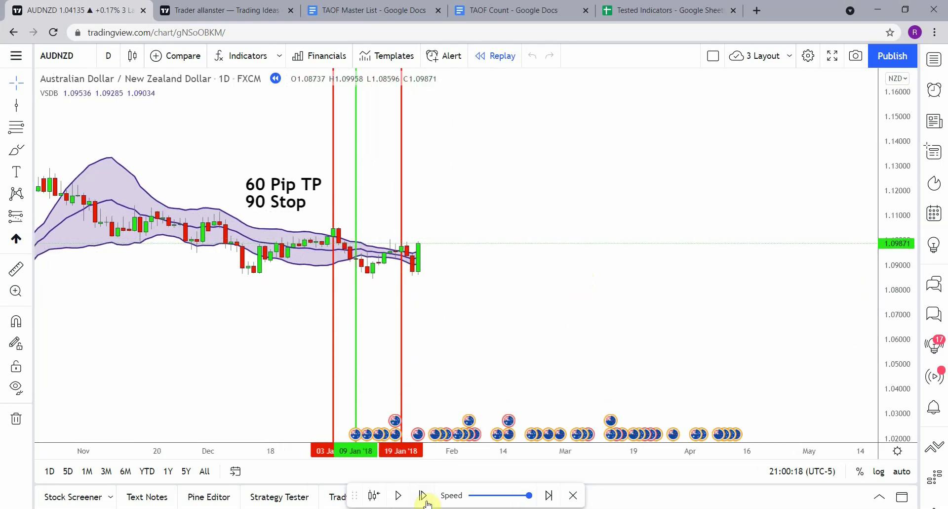
left_click(423, 496)
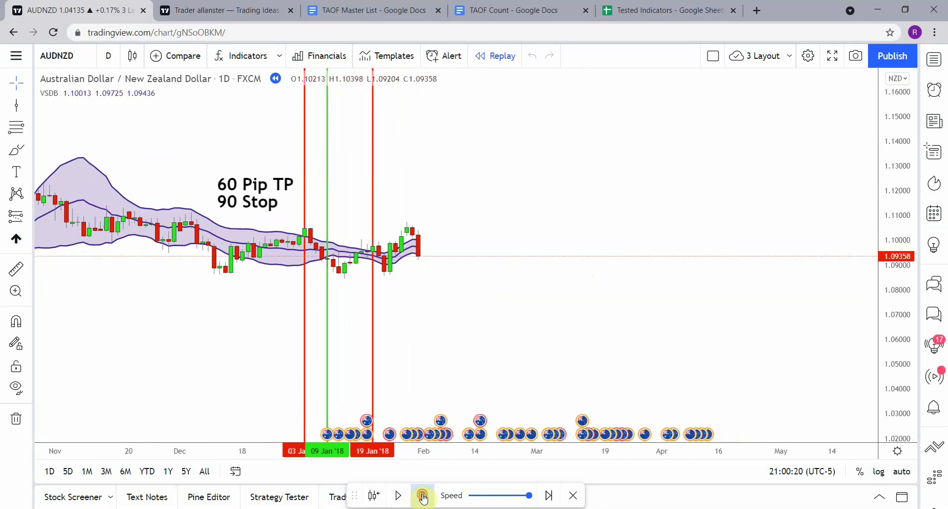
left_click_drag(419, 342, 430, 334)
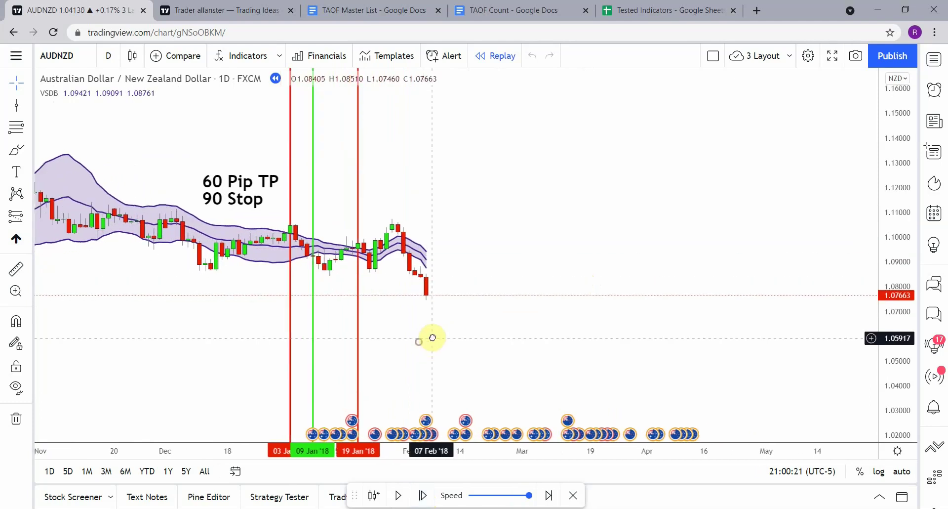
Mark the 24 January 2018 candle with a vertical line and measure the 60-pip target distance above its close.
left_click(17, 106)
left_click(374, 303)
left_click(78, 313)
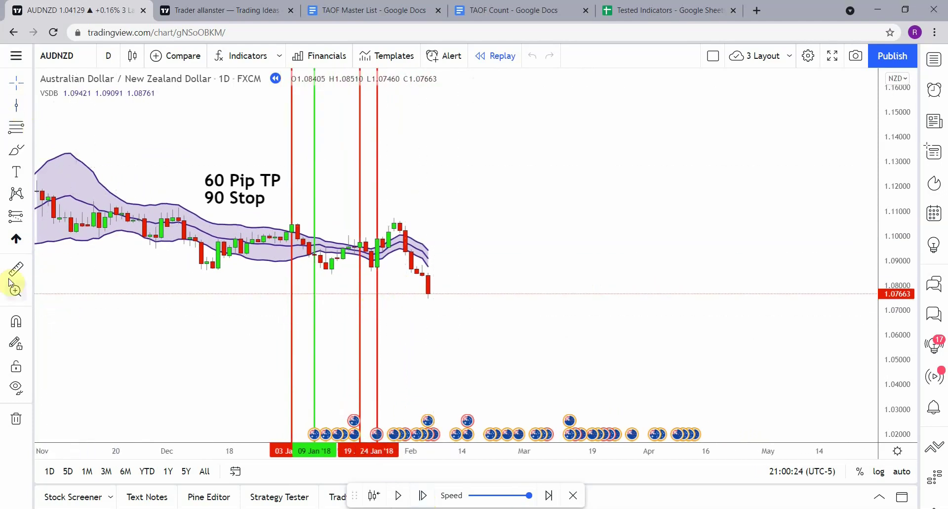
left_click(345, 239)
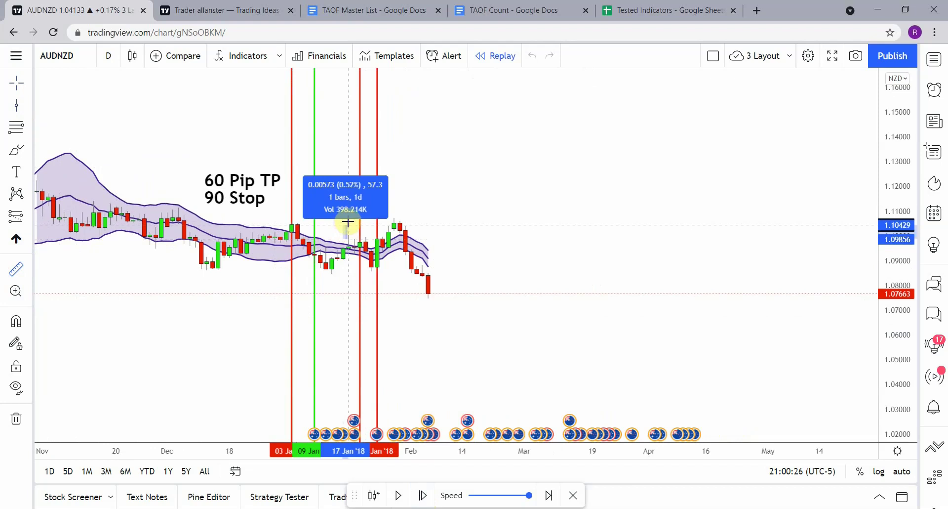
Change the vertical line on 24 January 2018 to green.
left_click(377, 255)
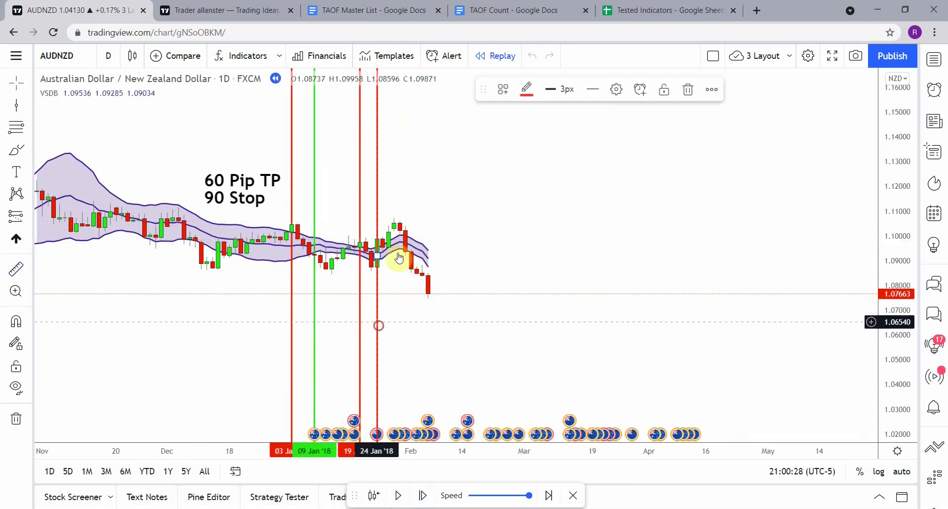
left_click(525, 89)
left_click(525, 246)
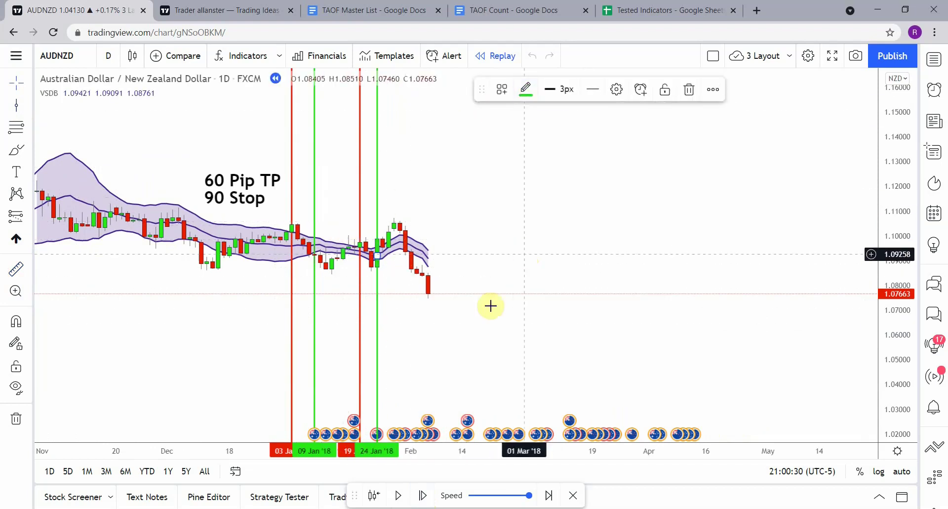
left_click(489, 308)
Mark the 31 January 2018 candle with a green vertical line.
left_click(12, 106)
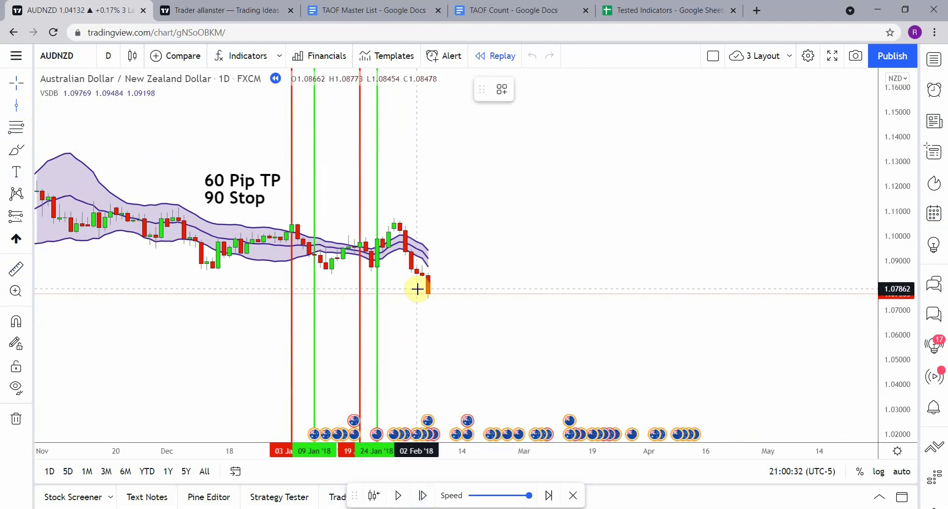
left_click(403, 293)
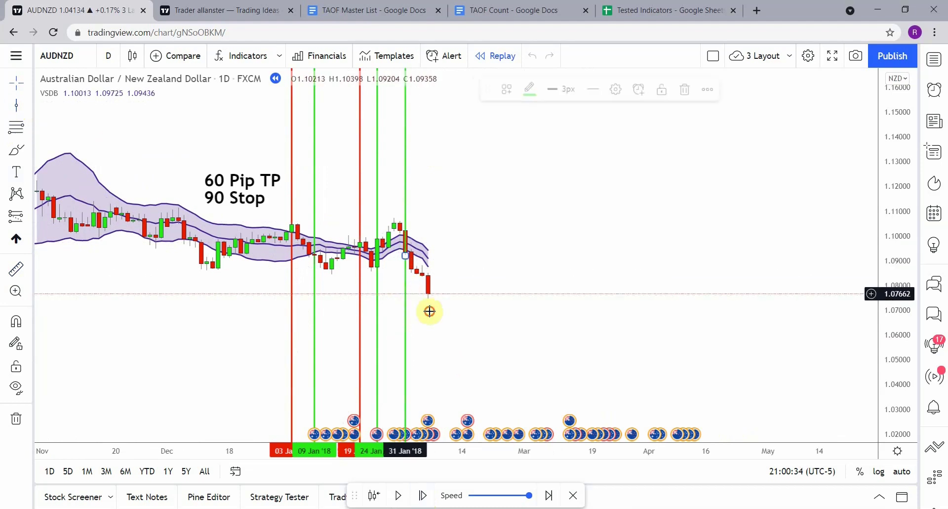
left_click(378, 235)
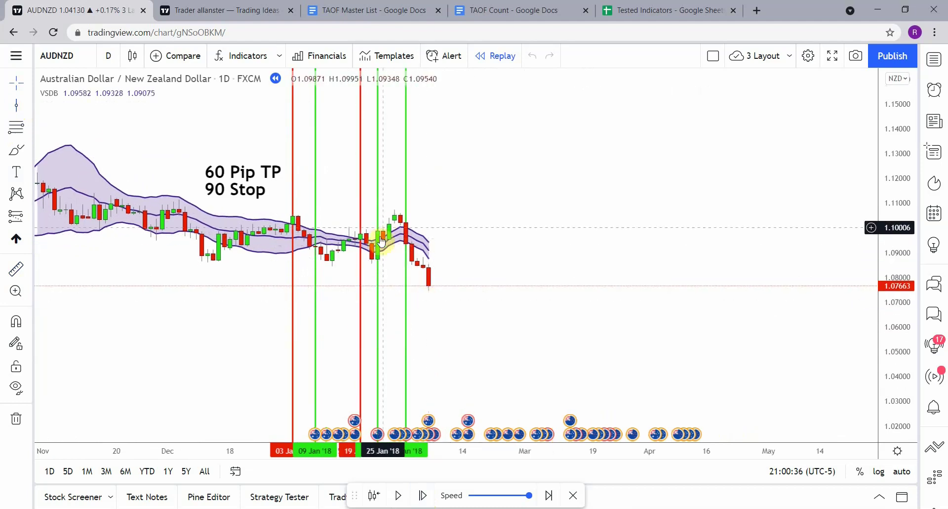
left_click(379, 236)
left_click(378, 238)
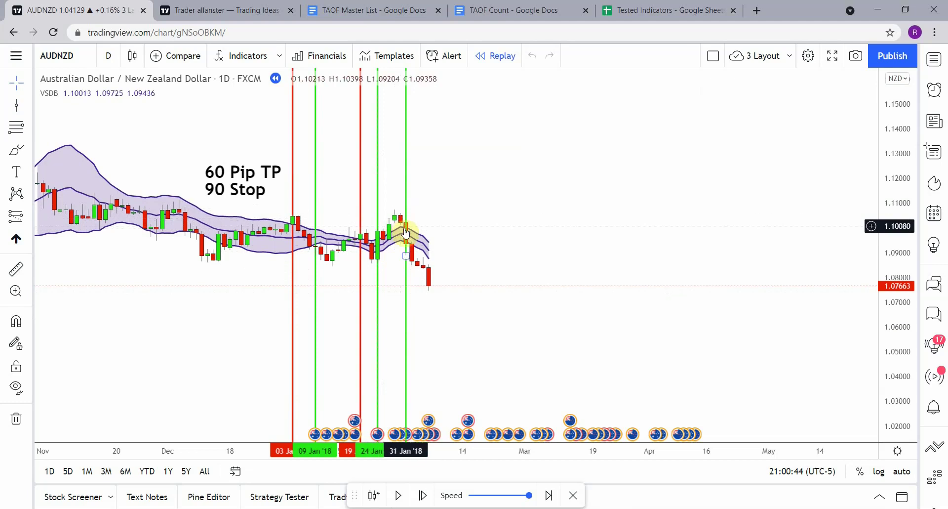
left_click_drag(451, 313, 456, 322)
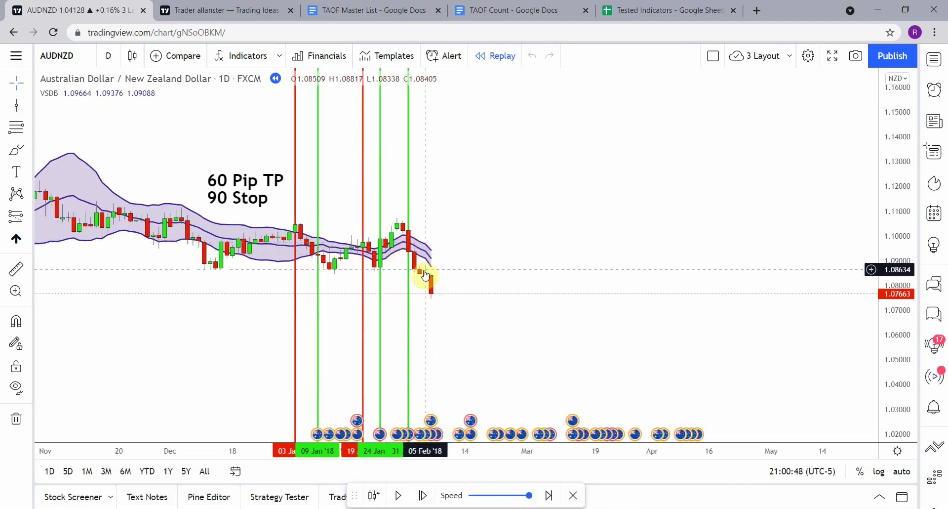
left_click_drag(479, 321, 477, 319)
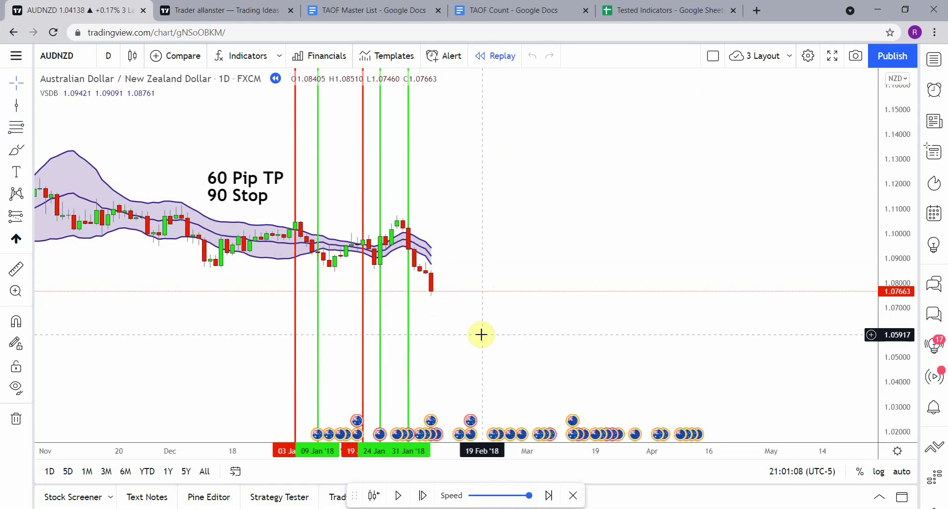
Advance the bar replay into late March 2018 and mark the 16 March candle with a red vertical line.
left_click(398, 495)
left_click(398, 495)
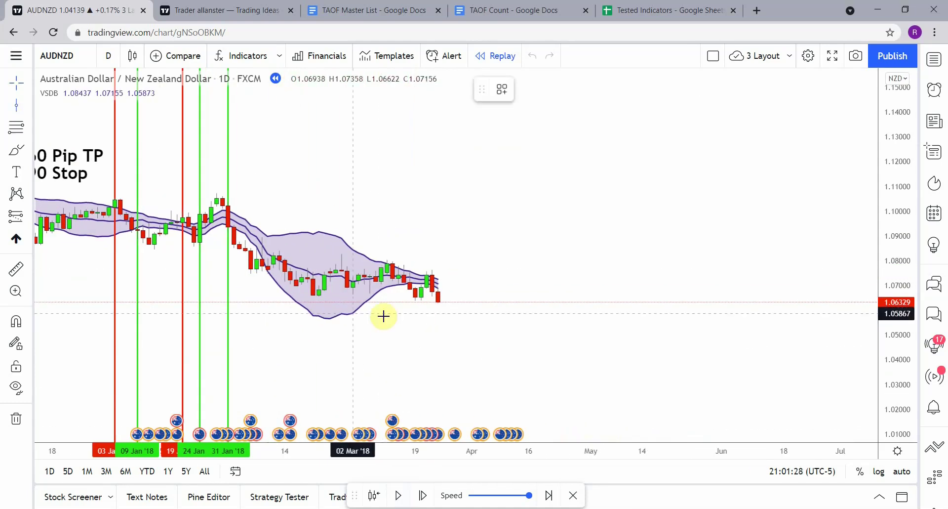
left_click(383, 316, "shift")
key("alt+v")
left_click(528, 87)
left_click(536, 127)
Measure the 90-pip stop distance above the 16 March 2018 candle's close.
left_click(436, 288, "shift")
scroll(400, 269, "down", 3)
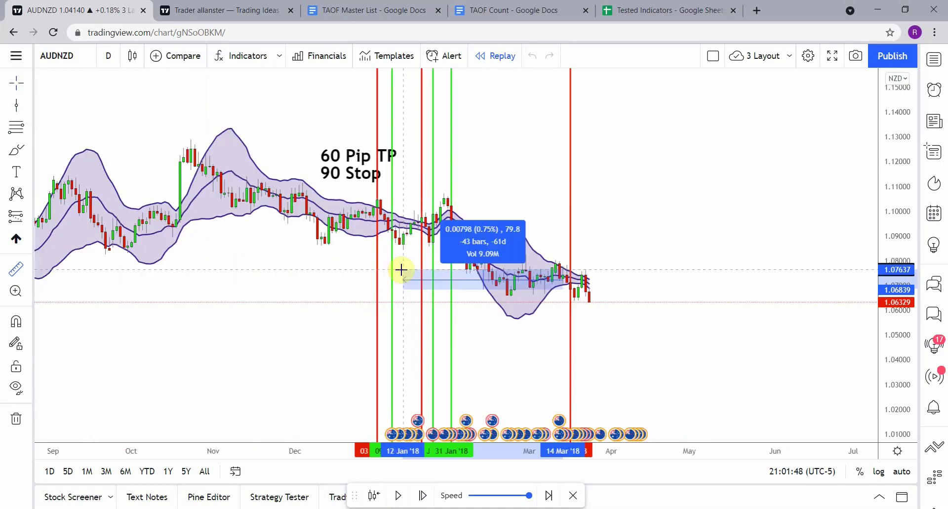
left_click(400, 269)
scroll(401, 269, "up", 3)
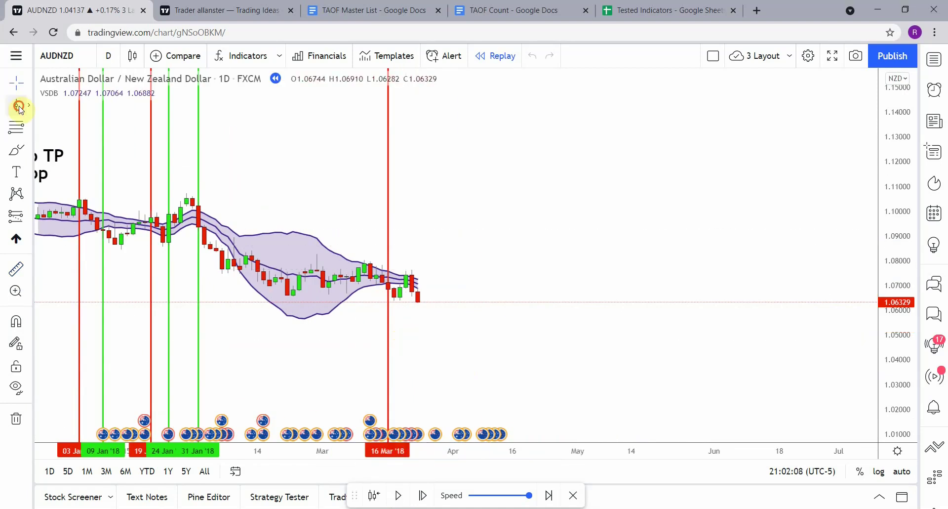
Advance the bar replay from late March to the end of June 2018.
key("shift+Down")
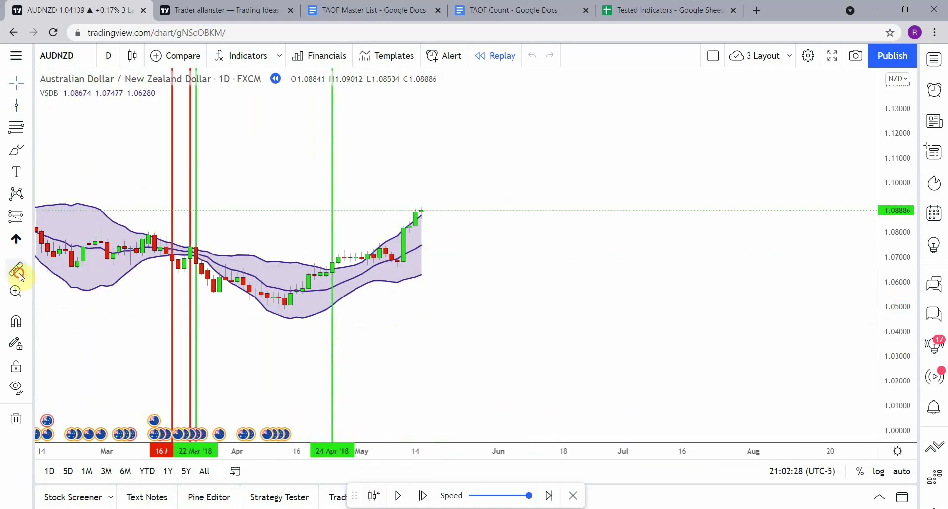
left_click(397, 495)
left_click(397, 495)
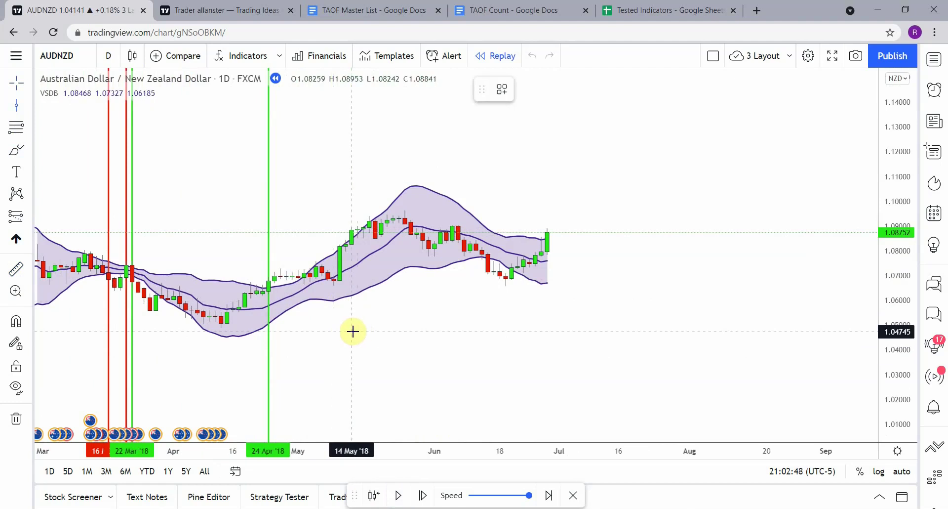
Mark the 14 May, 14 June and 28 June 2018 candles with green vertical lines.
key("alt+v")
key("alt+v")
key("alt+v")
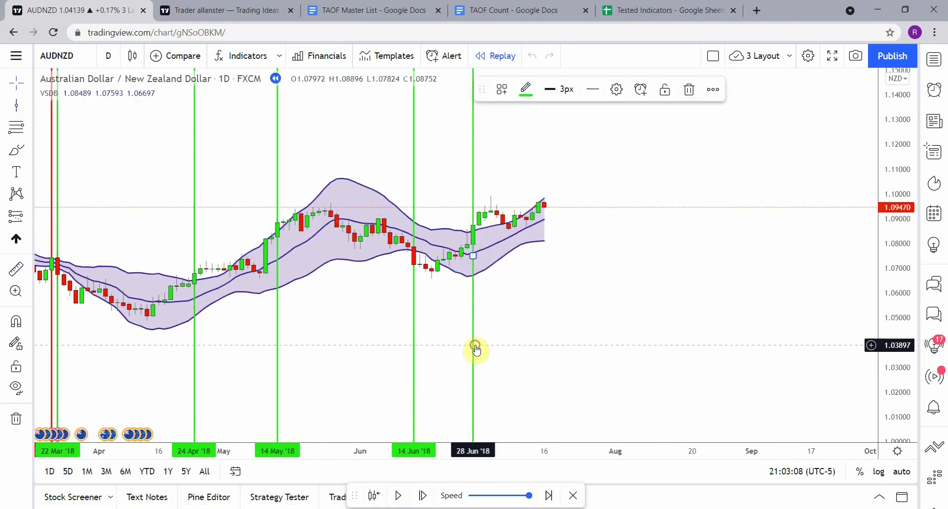
Mark the 9 July 2018 candle with a green vertical line and advance the bar replay into August.
key("alt+v")
left_click(472, 208, "shift")
left_click(402, 496)
left_click(402, 497)
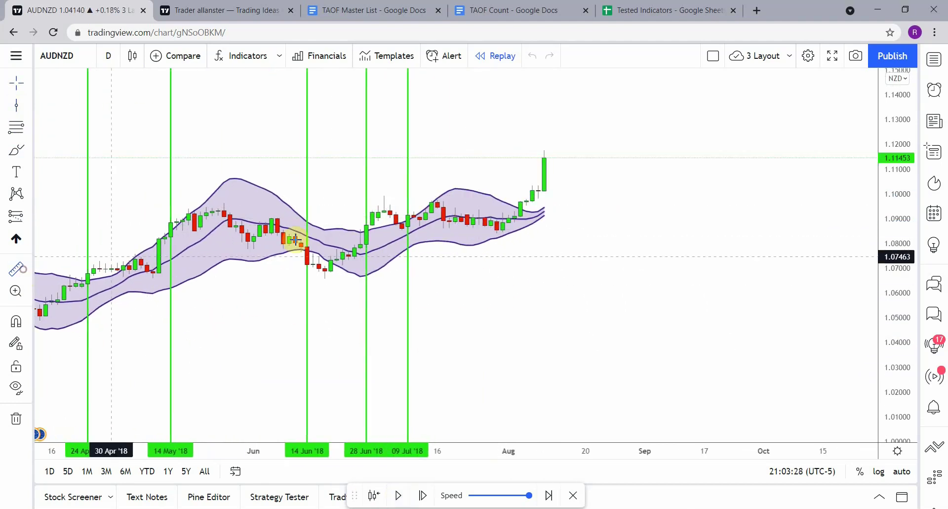
Advance the bar replay into September 2018 and mark the 23 August candle with a green vertical line.
key("shift+Down")
key("shift+Down")
key("alt+v")
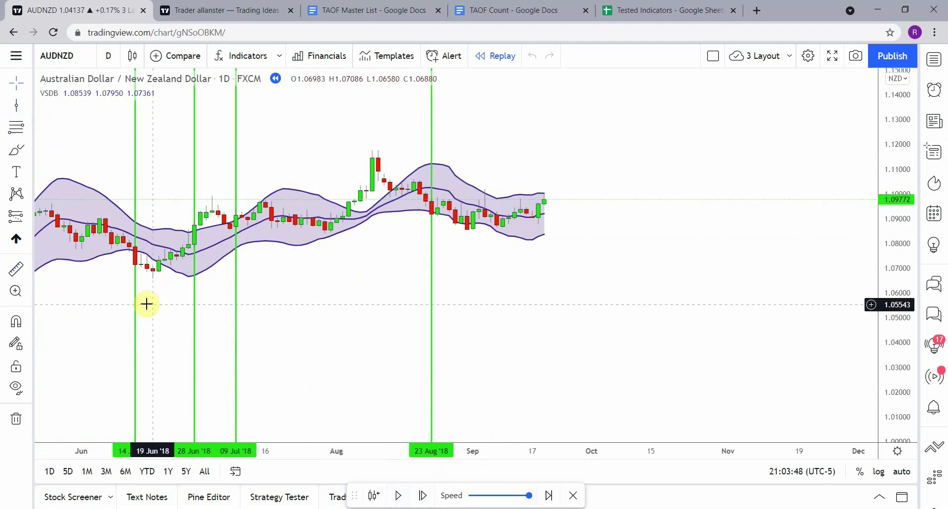
Advance the bar replay into late October 2018 and mark the 4 and 11 October candles with green vertical lines.
left_click(394, 497)
key("shift+Down")
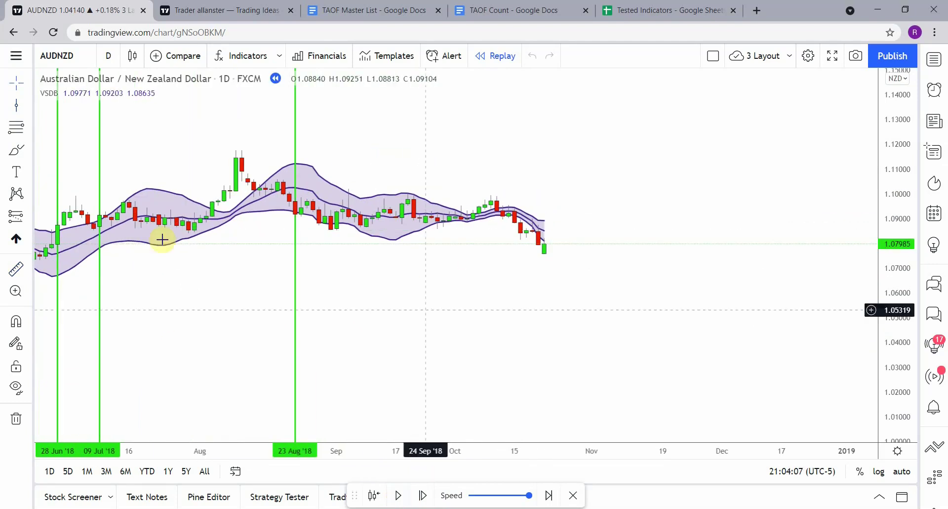
key("alt+v")
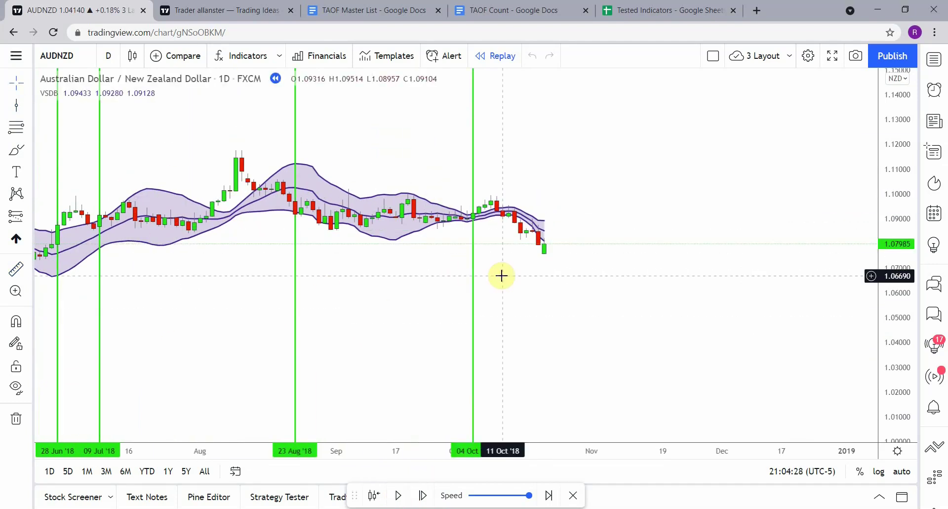
key("alt+v")
Advance the bar replay into December 2018 and mark the 7 November candle with a green vertical line.
key("shift+Down")
key("shift+Down")
key("alt+v")
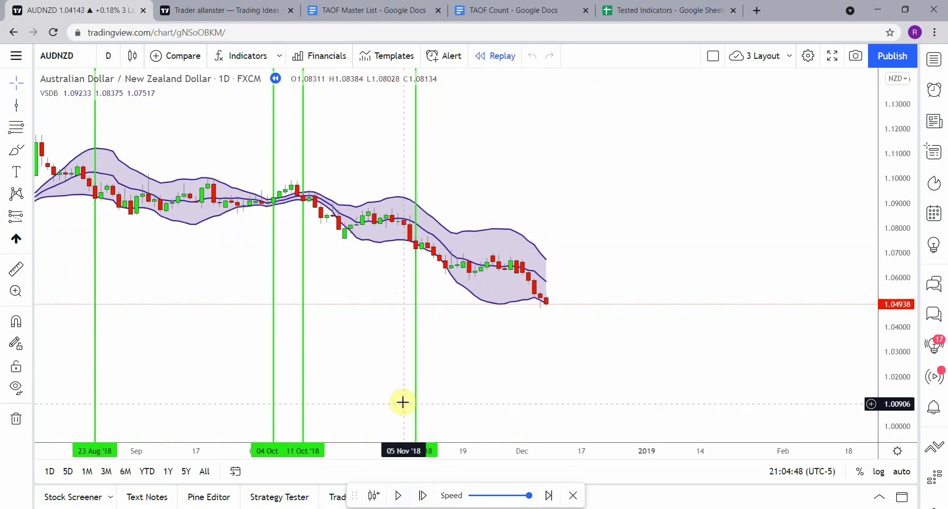
Advance the bar replay from December 2018 into January 2019.
key("shift+Down")
key("shift+Down")
scroll(360, 361, "down", 2)
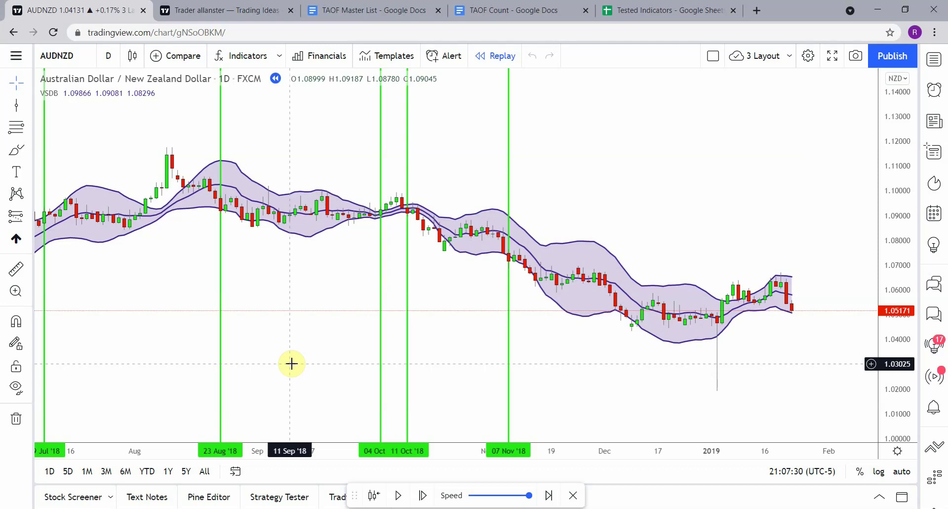
Review the red and green trade markers across the whole of 2018 against the VSDB bands.
scroll(292, 364, "down", 5)
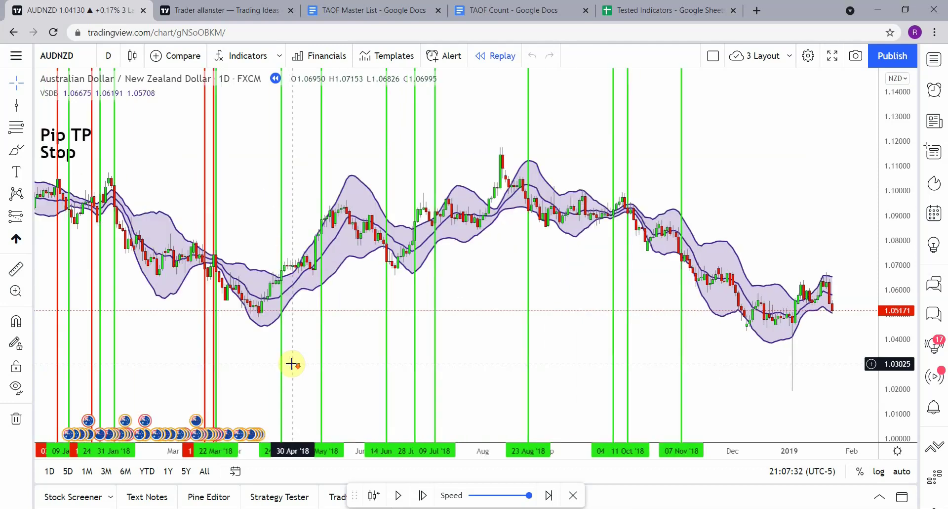
left_click_drag(184, 364, 303, 339)
left_click_drag(228, 343, 364, 326)
left_click_drag(414, 446, 314, 475)
left_click_drag(898, 128, 896, 178)
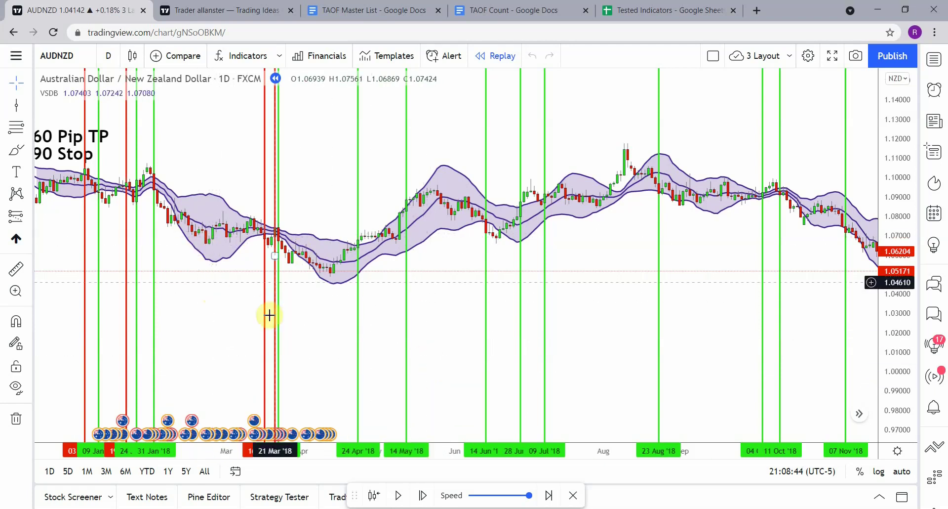
left_click_drag(439, 343, 449, 343)
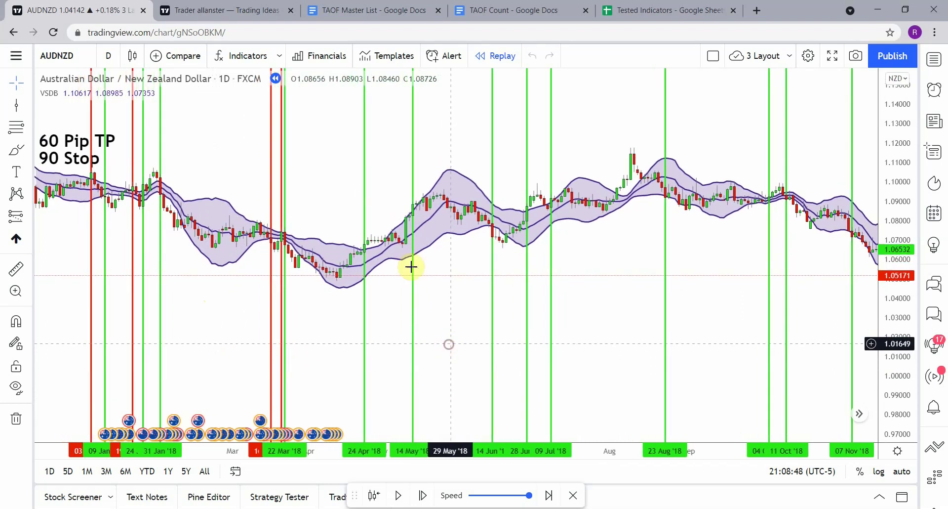